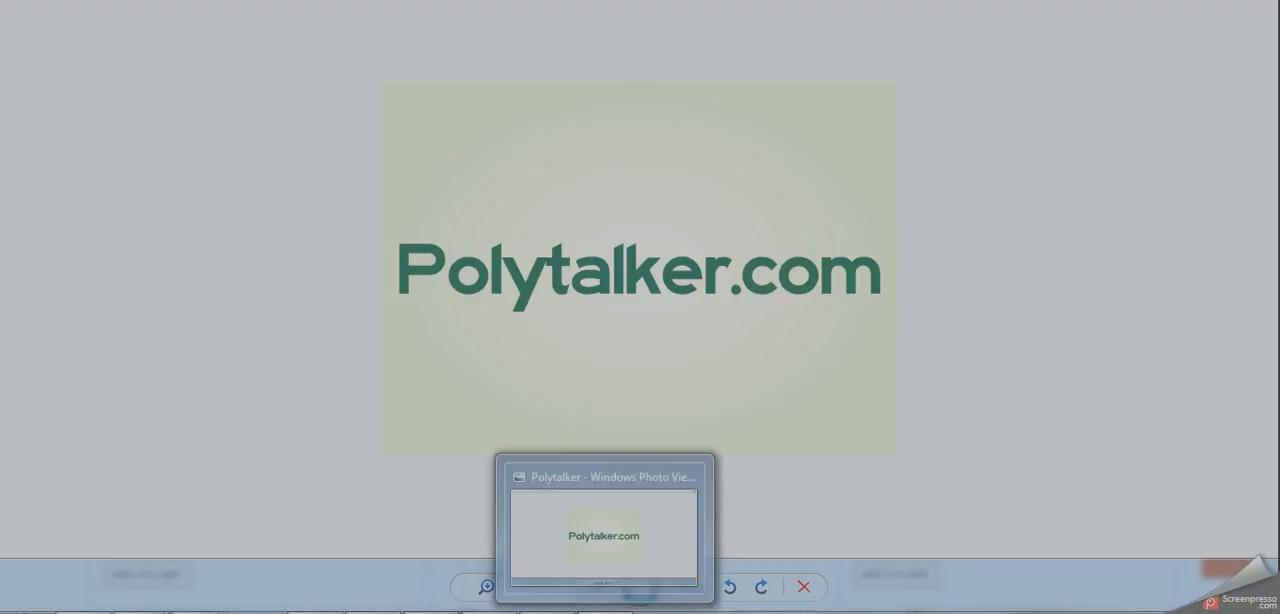
# Step: Review the shop's product listing and the Byta Laddkontakt product, then reach Plugins > Add New in the admin
pyautogui.click(605, 600)
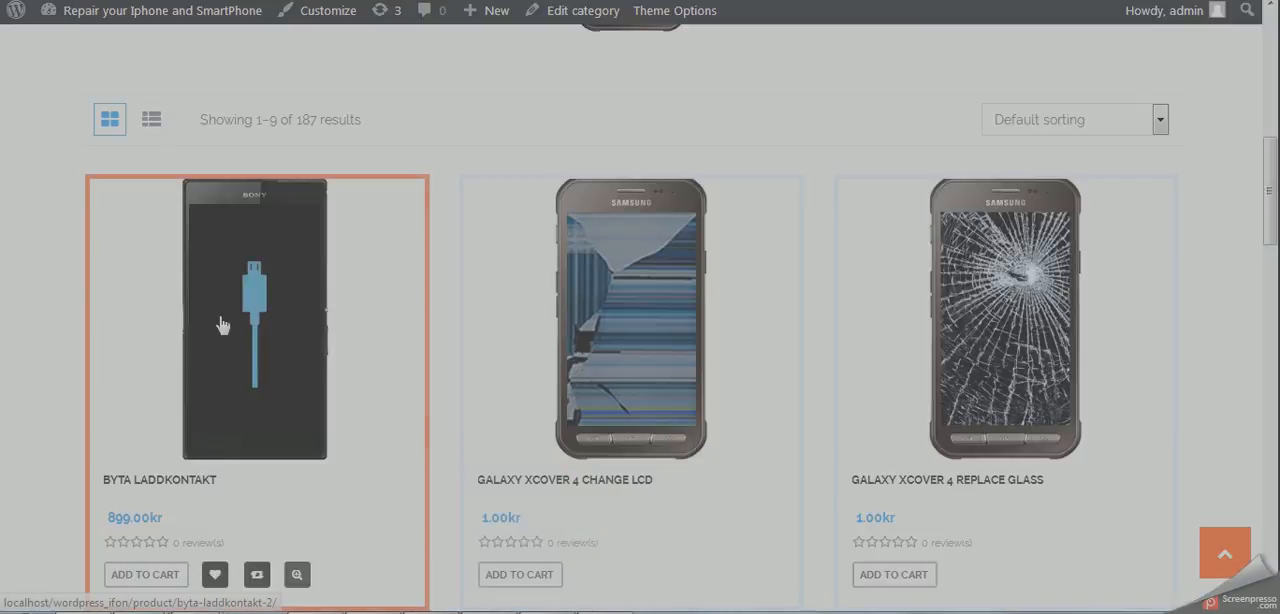
pyautogui.scroll(-3, 60, 320)
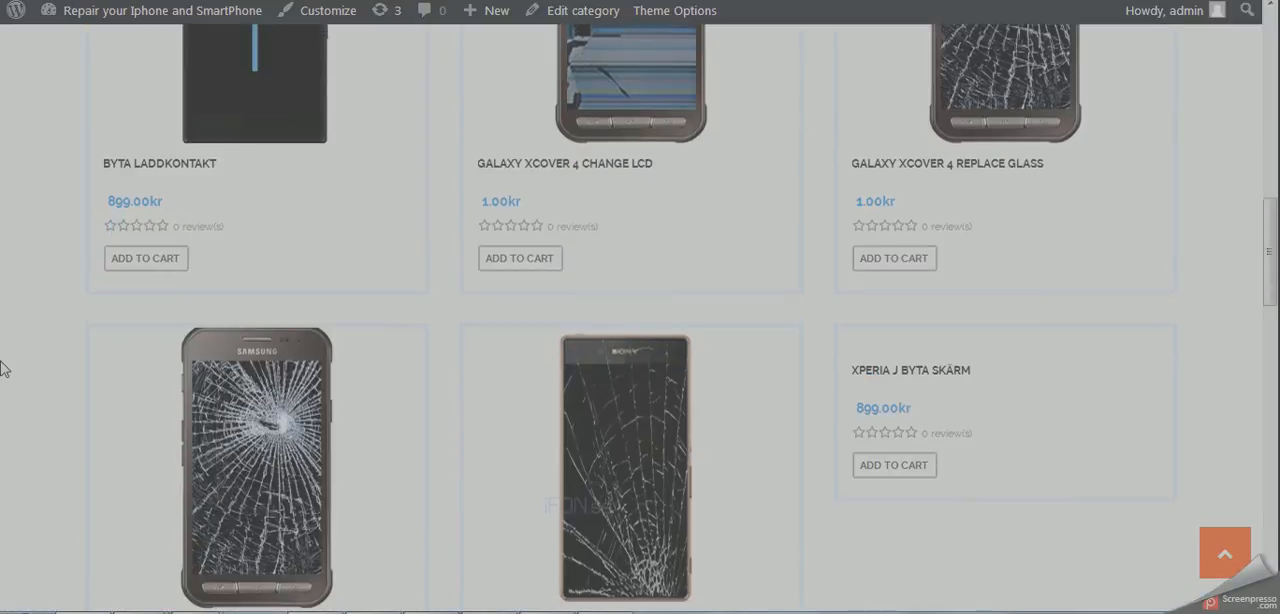
pyautogui.scroll(3, 3, 368)
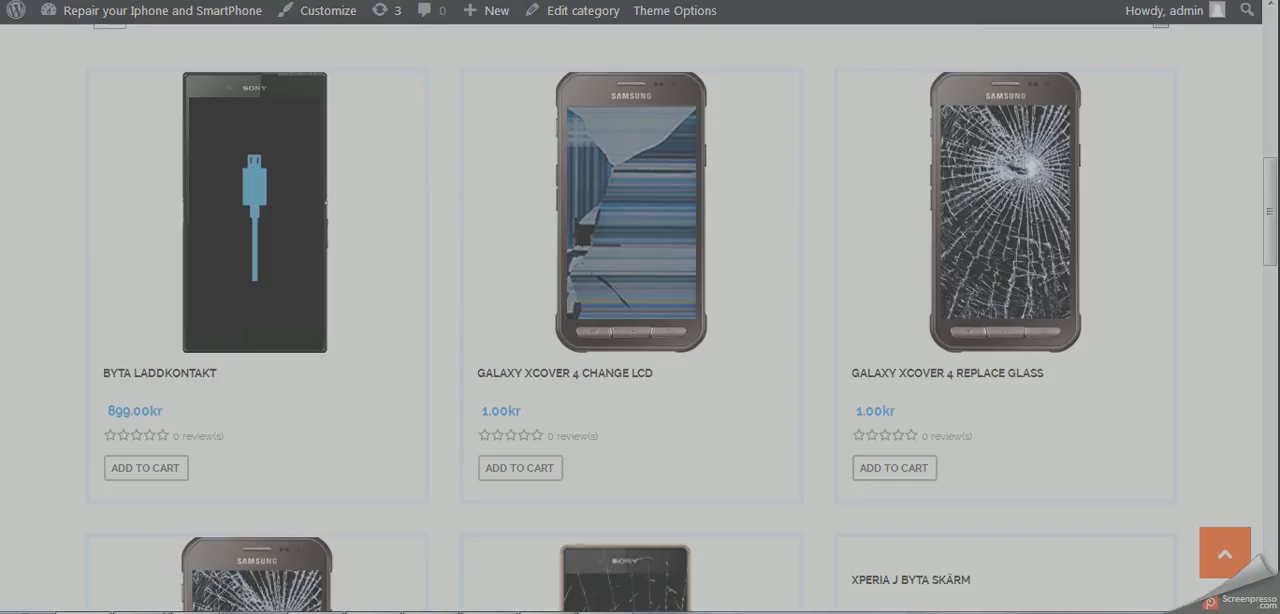
pyautogui.hotkey('ctrl', 'Tab')
pyautogui.scroll(-3, 466, 320)
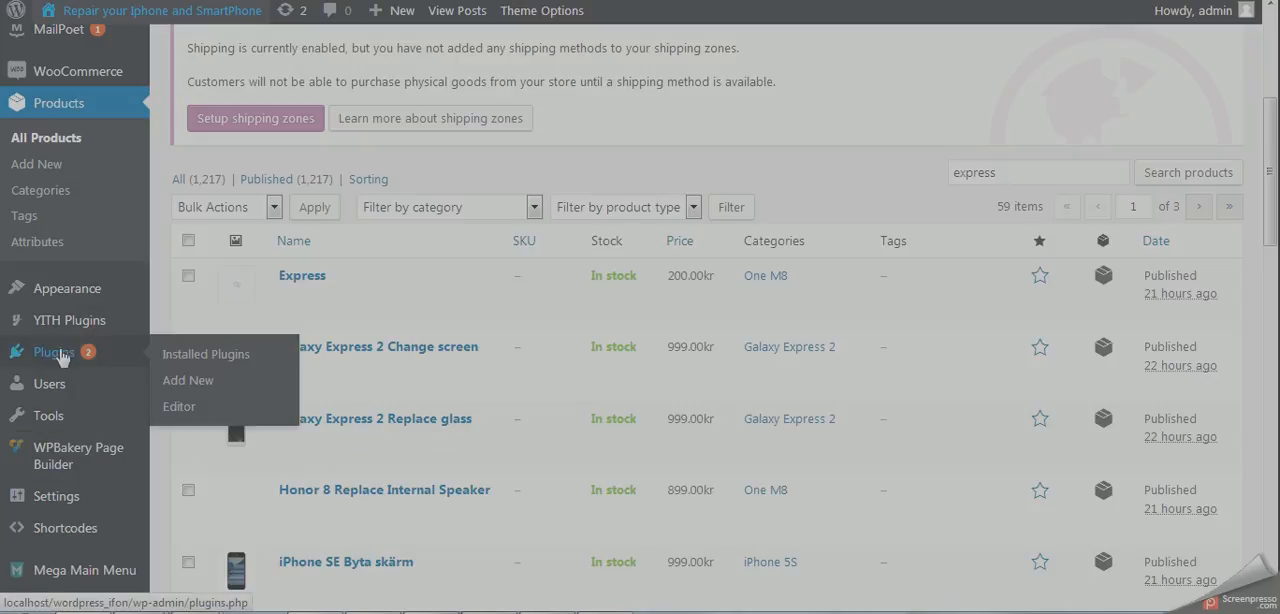
pyautogui.click(177, 382)
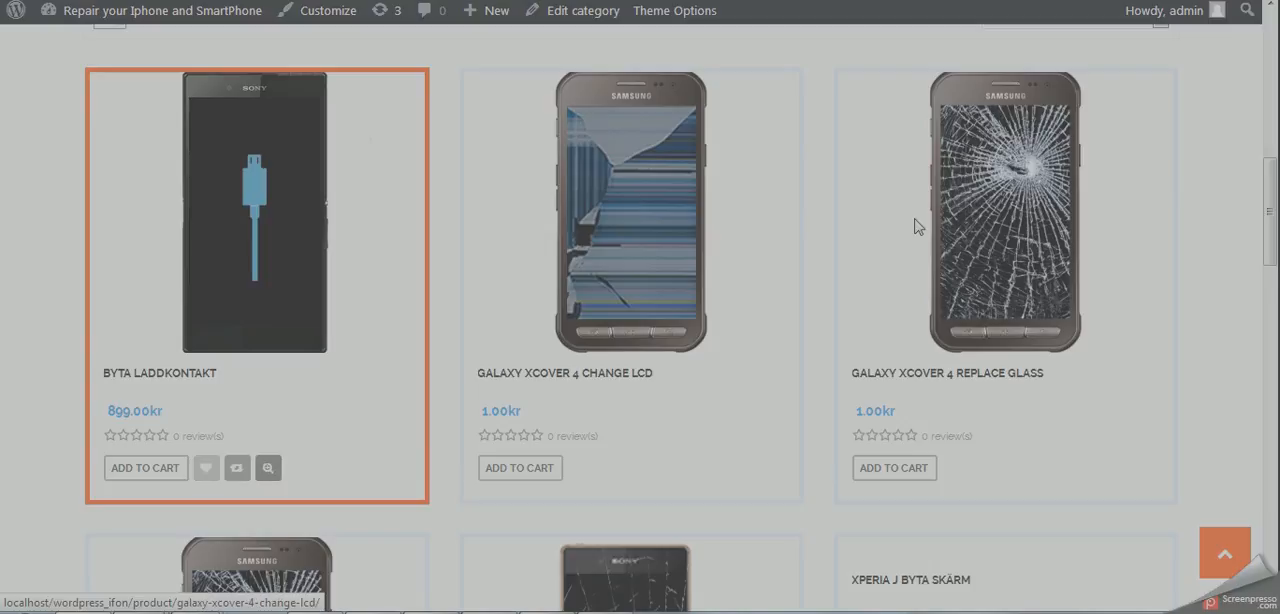
pyautogui.rightClick(297, 232)
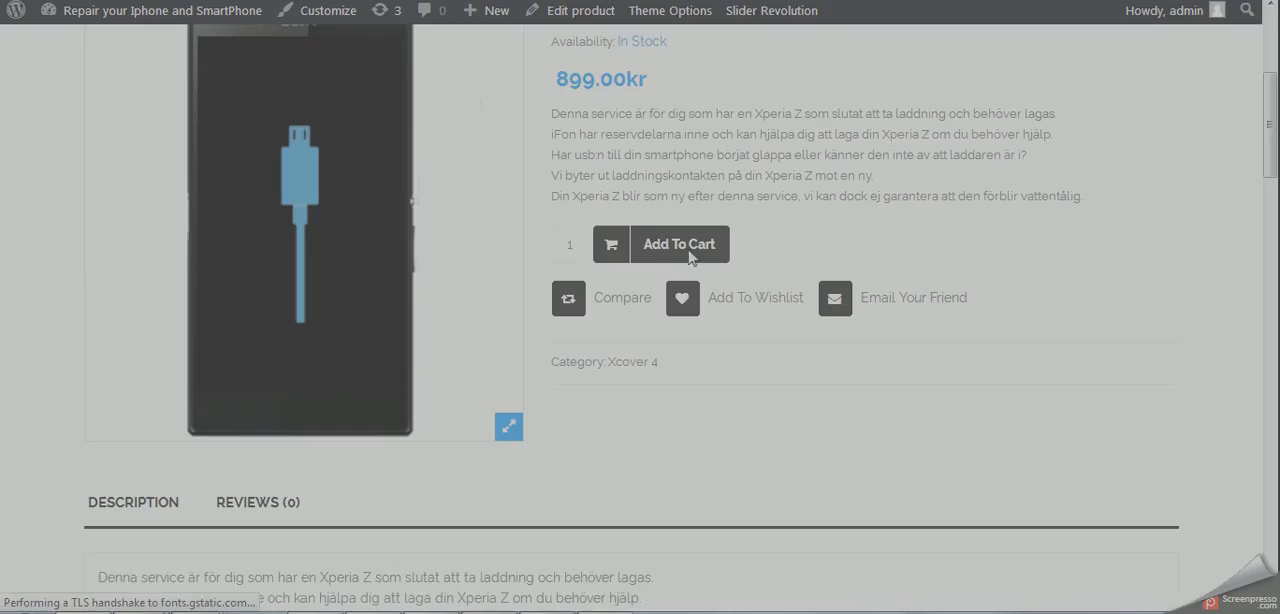
pyautogui.hotkey('alt', 'Left')
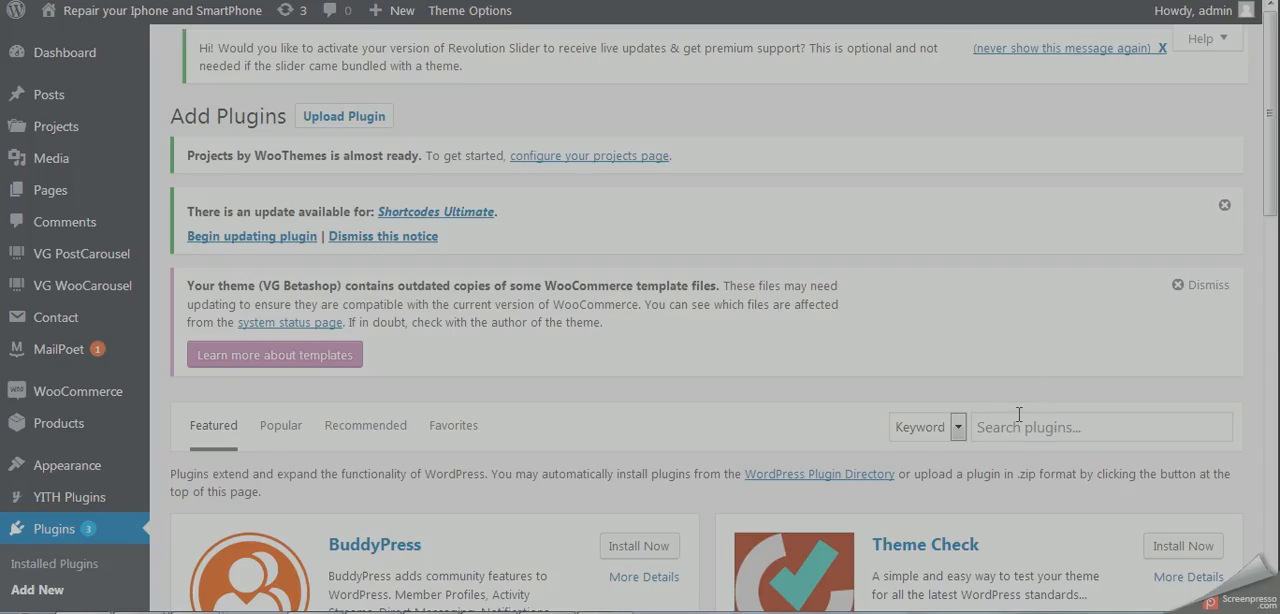
# Step: Search the plugin directory for 'change woocommerce add to charge text', returning 64 results
pyautogui.click(1019, 426)
pyautogui.write('change woocommerce')
pyautogui.press('Return')
pyautogui.write('add to charge te')
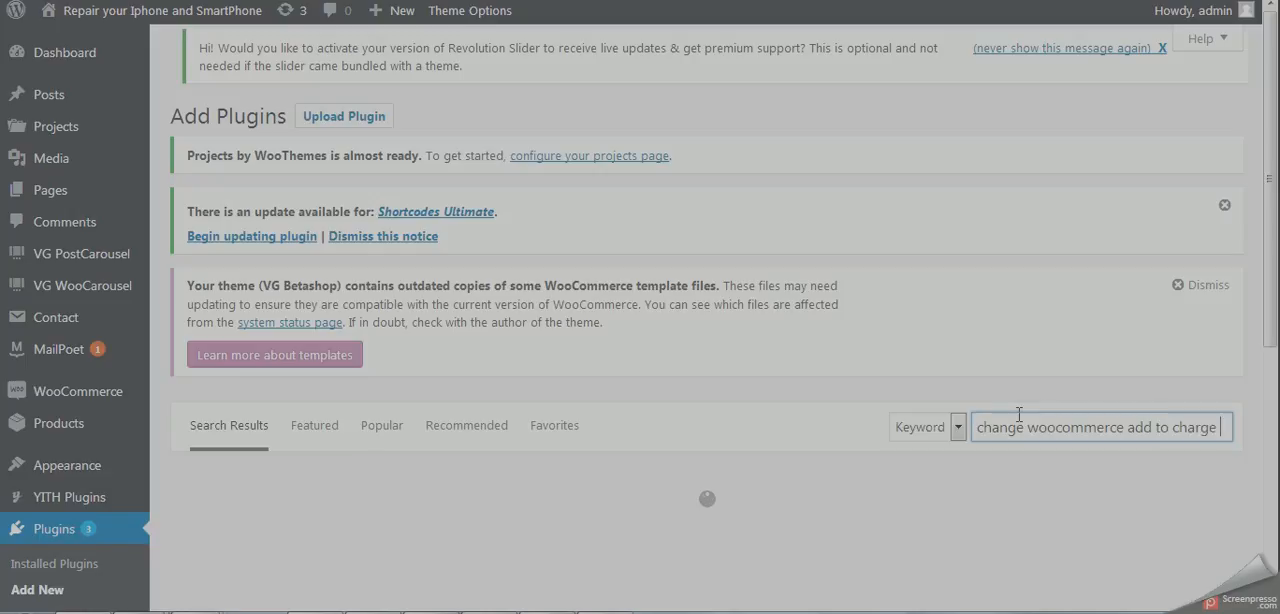
pyautogui.write('xt')
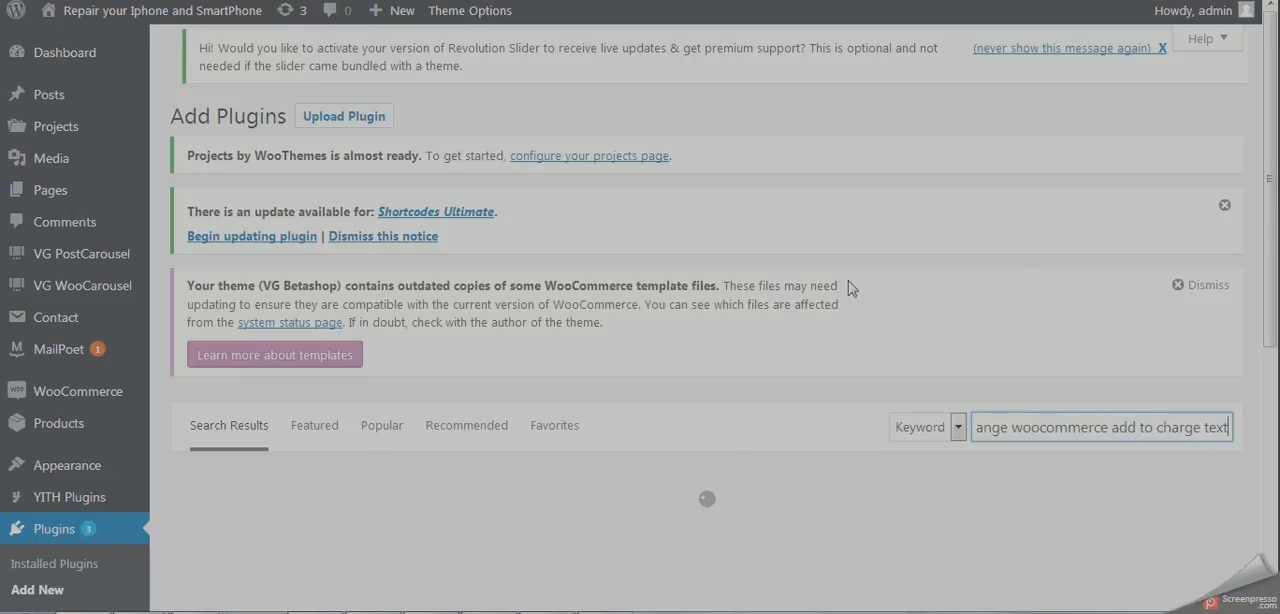
pyautogui.scroll(-3, 848, 288)
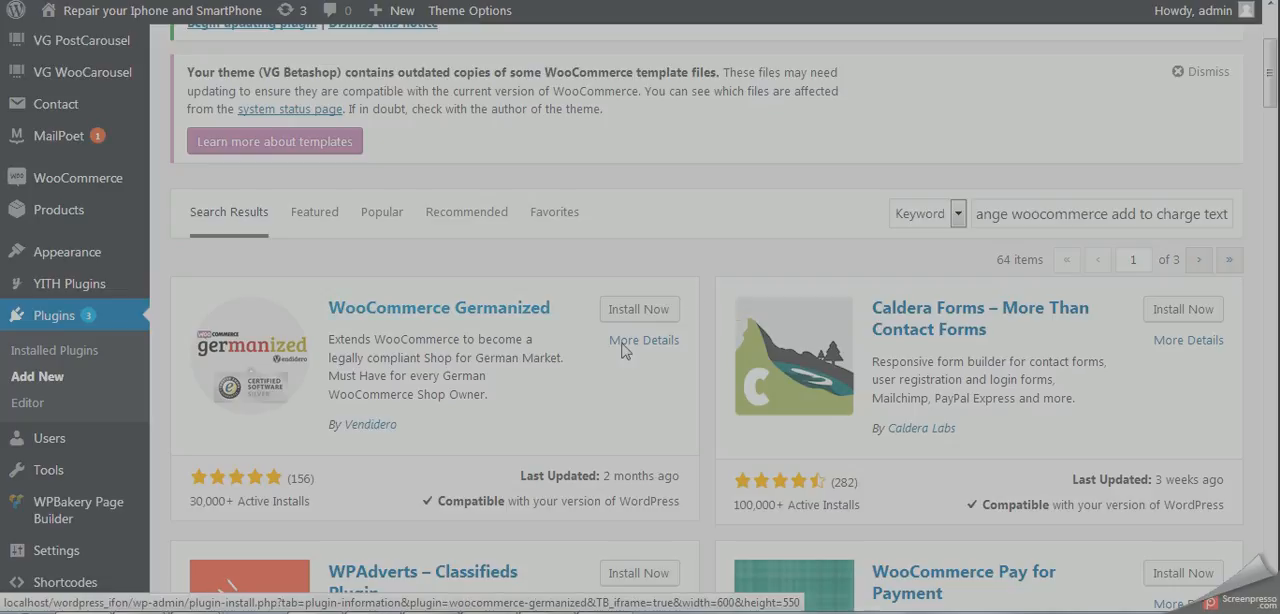
pyautogui.scroll(-3, 728, 349)
pyautogui.scroll(-3, 728, 349)
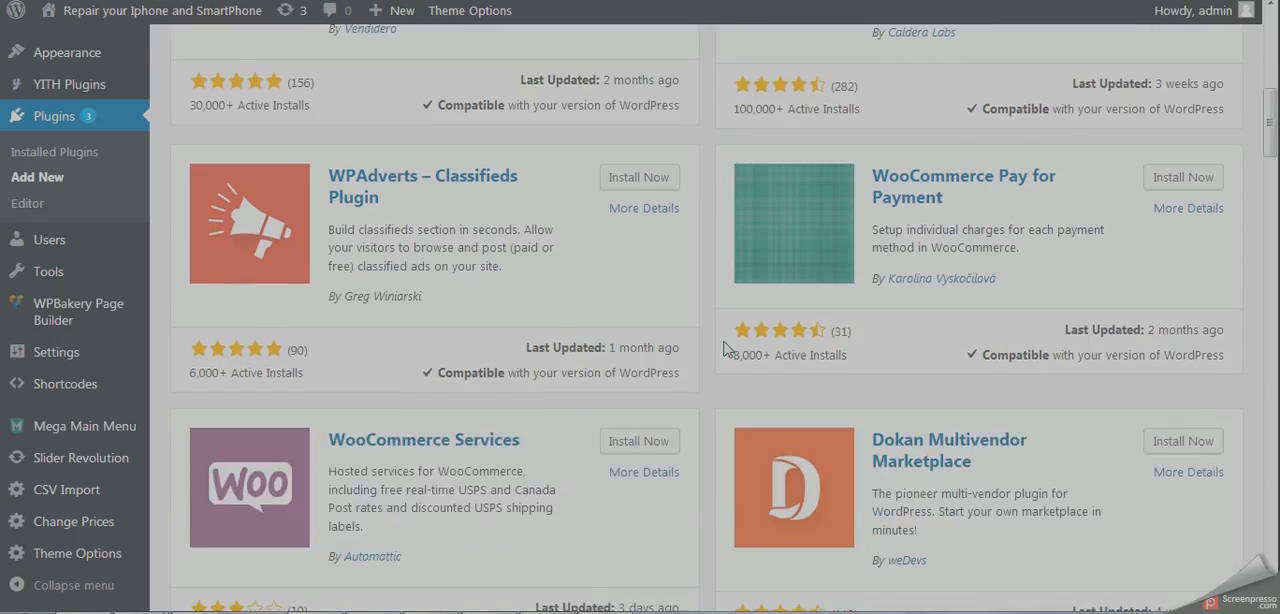
pyautogui.scroll(-2, 728, 349)
pyautogui.scroll(-2, 728, 349)
pyautogui.scroll(-1, 860, 340)
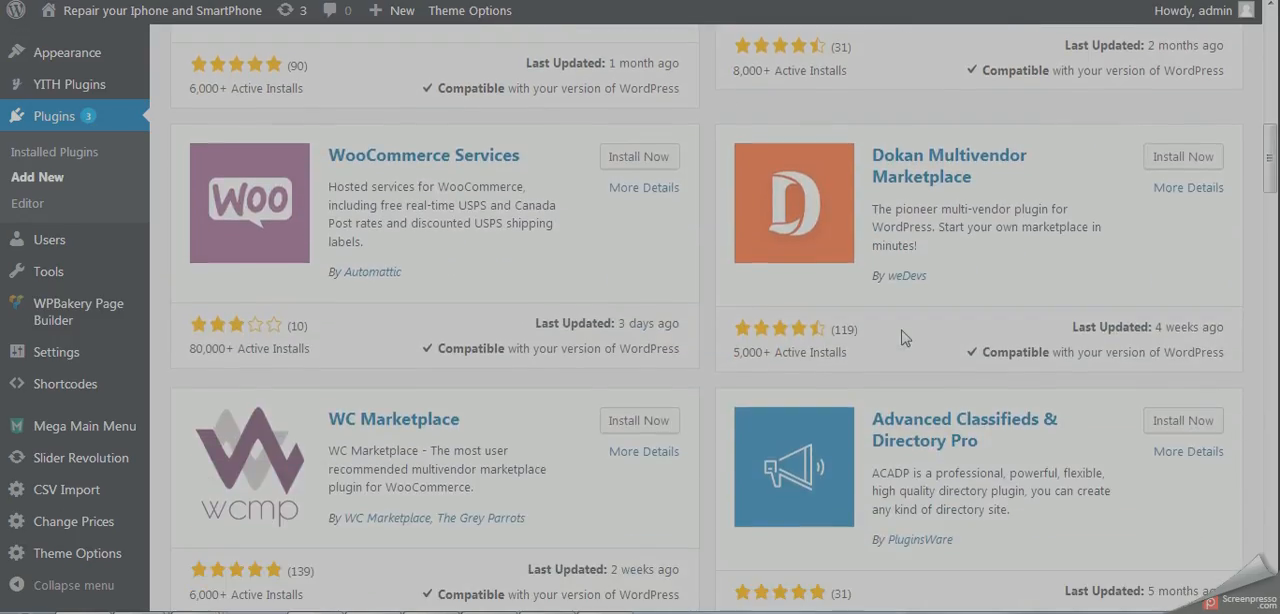
pyautogui.scroll(-2, 867, 335)
pyautogui.scroll(-2, 867, 335)
pyautogui.scroll(-1, 867, 335)
pyautogui.scroll(-2, 780, 350)
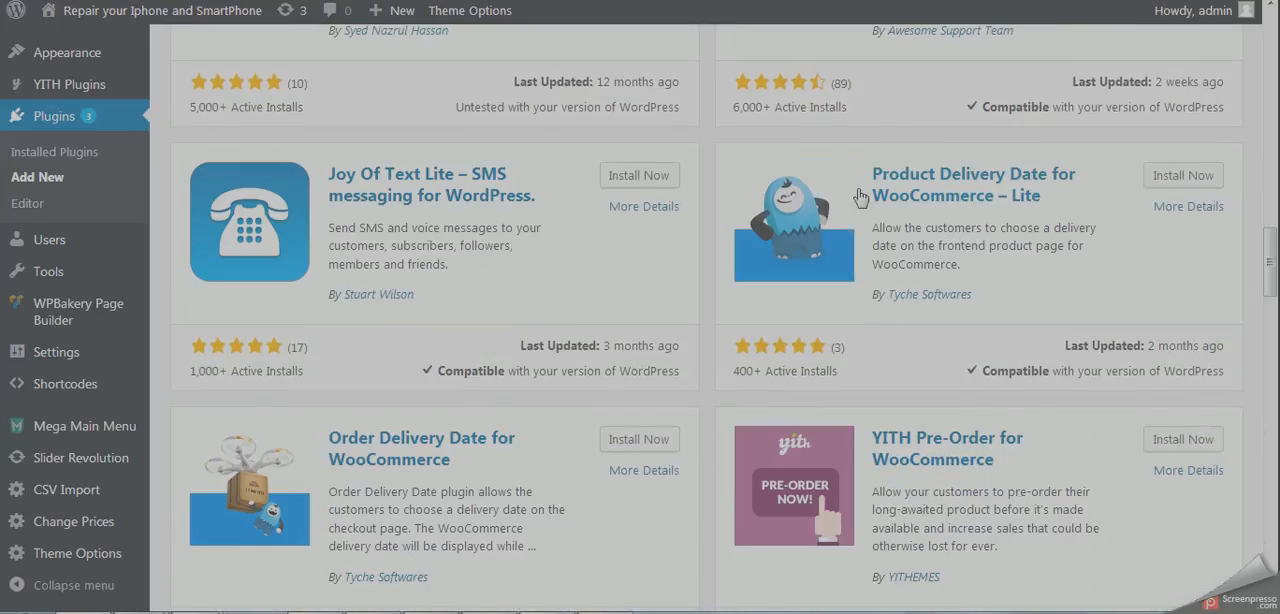
pyautogui.scroll(-3, 1015, 387)
pyautogui.scroll(-1, 540, 310)
pyautogui.scroll(-2, 540, 310)
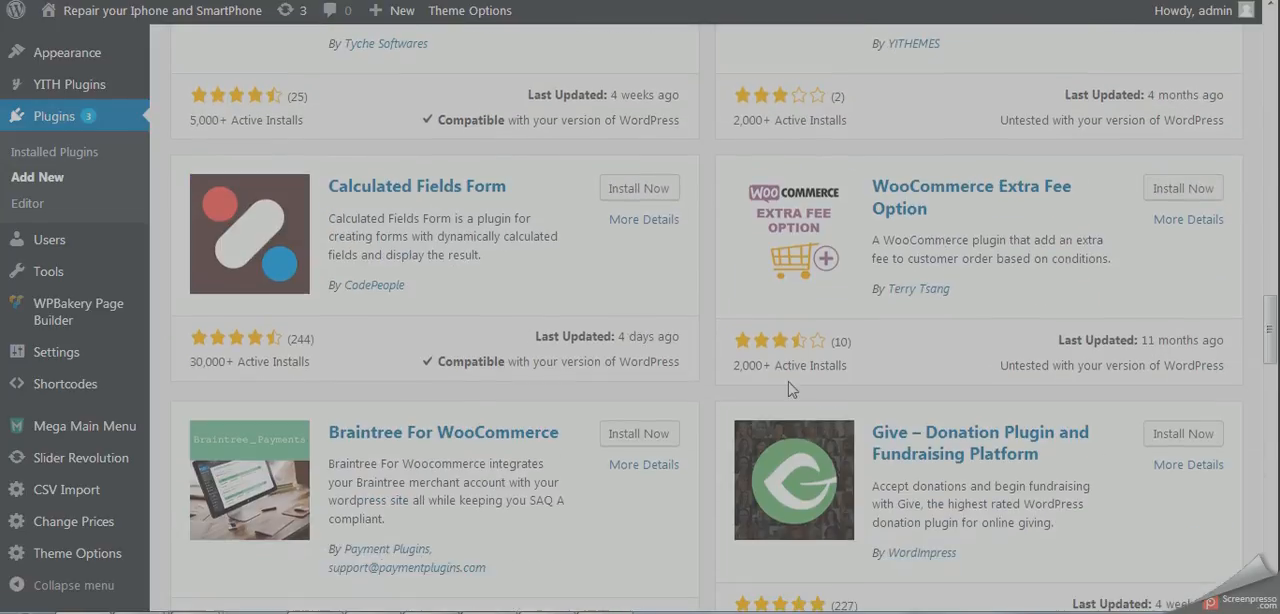
pyautogui.scroll(-2, 758, 392)
pyautogui.scroll(-3, 758, 392)
pyautogui.scroll(-3, 740, 380)
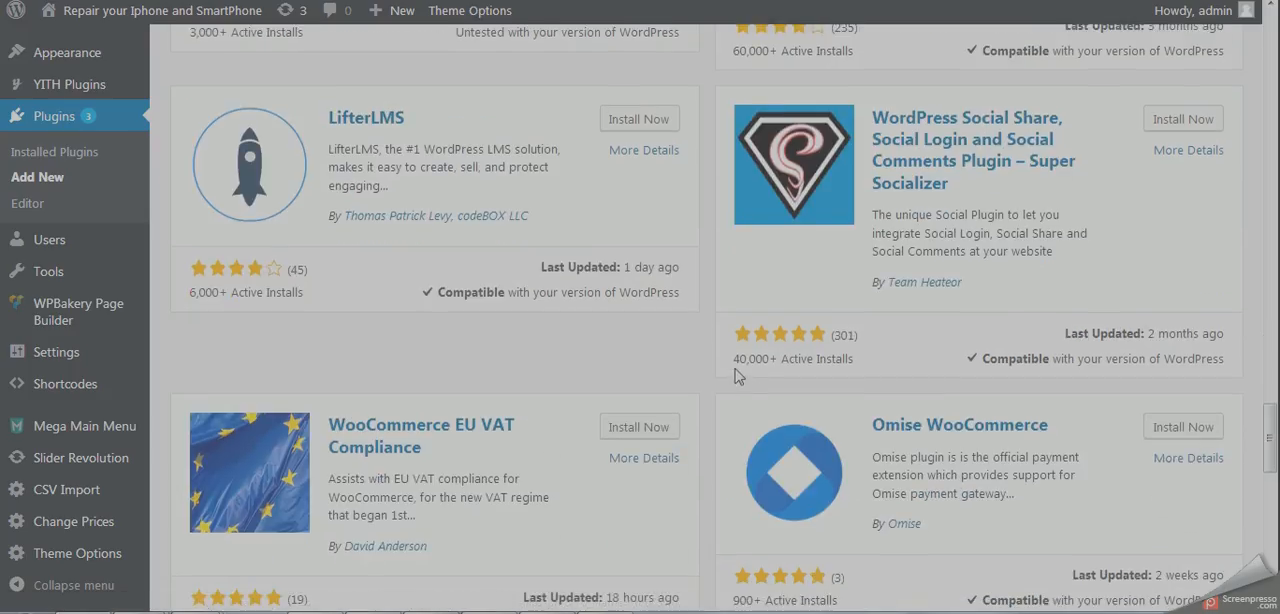
pyautogui.scroll(-1, 735, 375)
pyautogui.scroll(8, 722, 373)
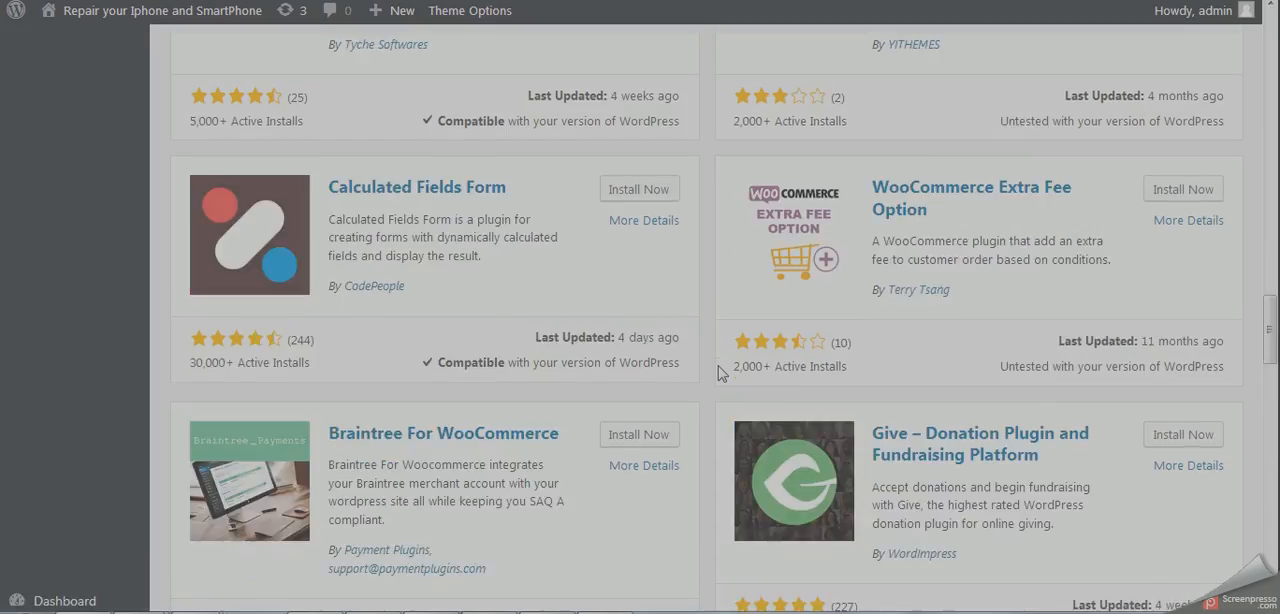
pyautogui.scroll(10, 722, 373)
pyautogui.scroll(3, 722, 373)
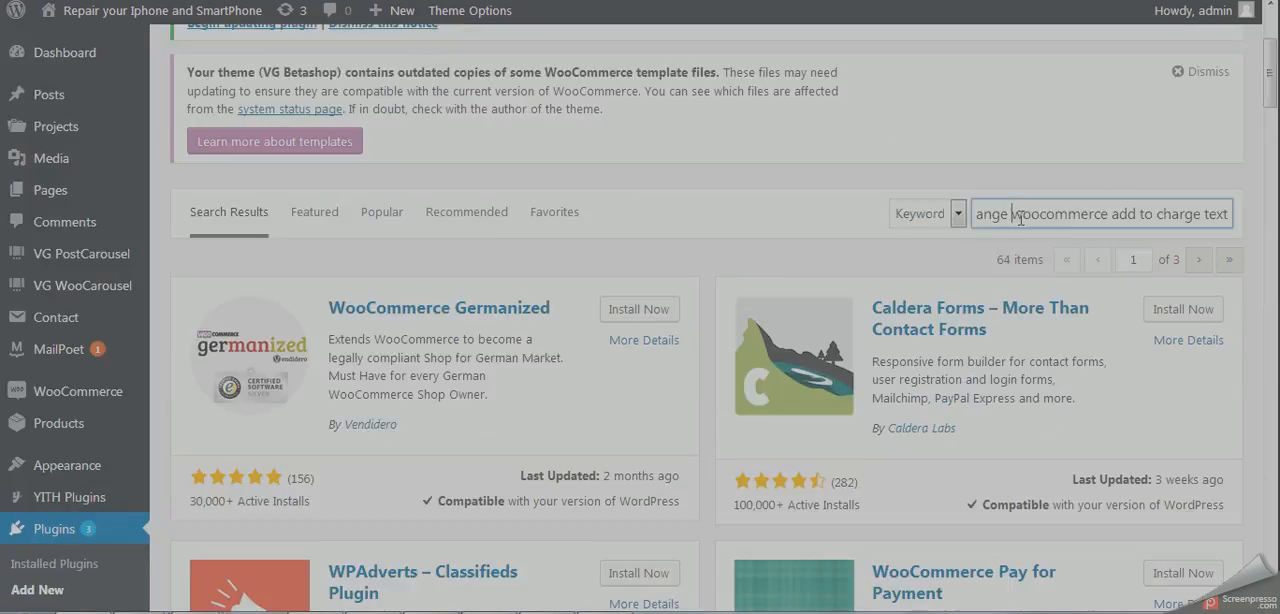
pyautogui.moveTo(1012, 214); pyautogui.dragTo(1114, 218)
# Step: Refine the plugin search to 'change add to cart text', surfacing Add to Cart Button Custom Text
pyautogui.press('Delete')
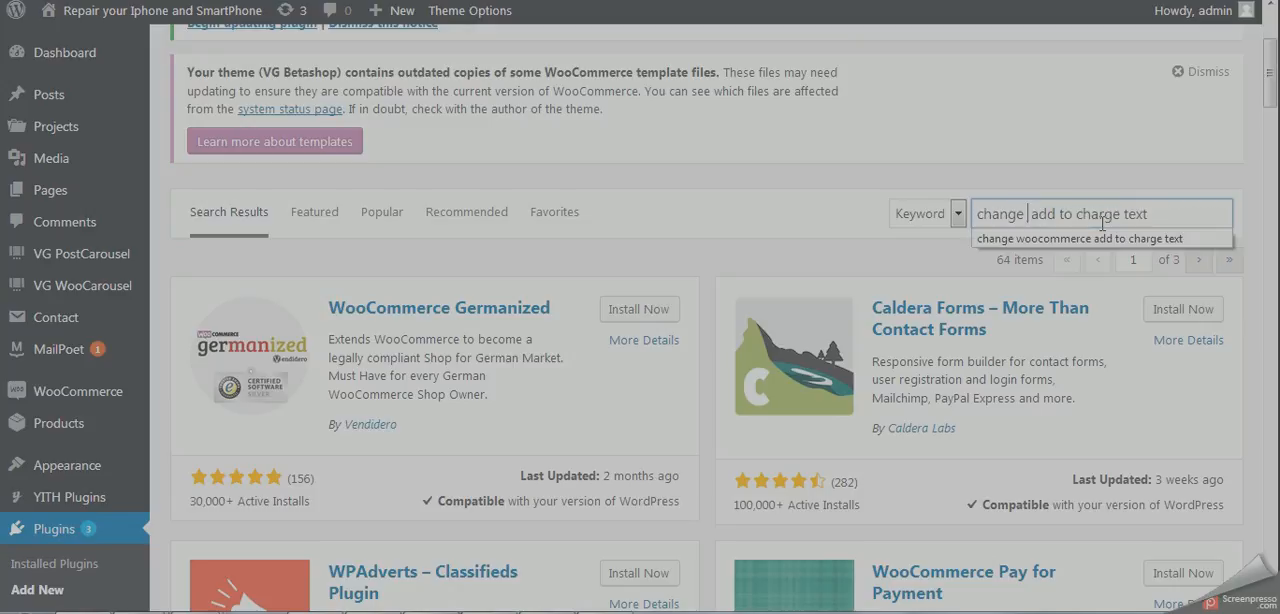
pyautogui.press('Return')
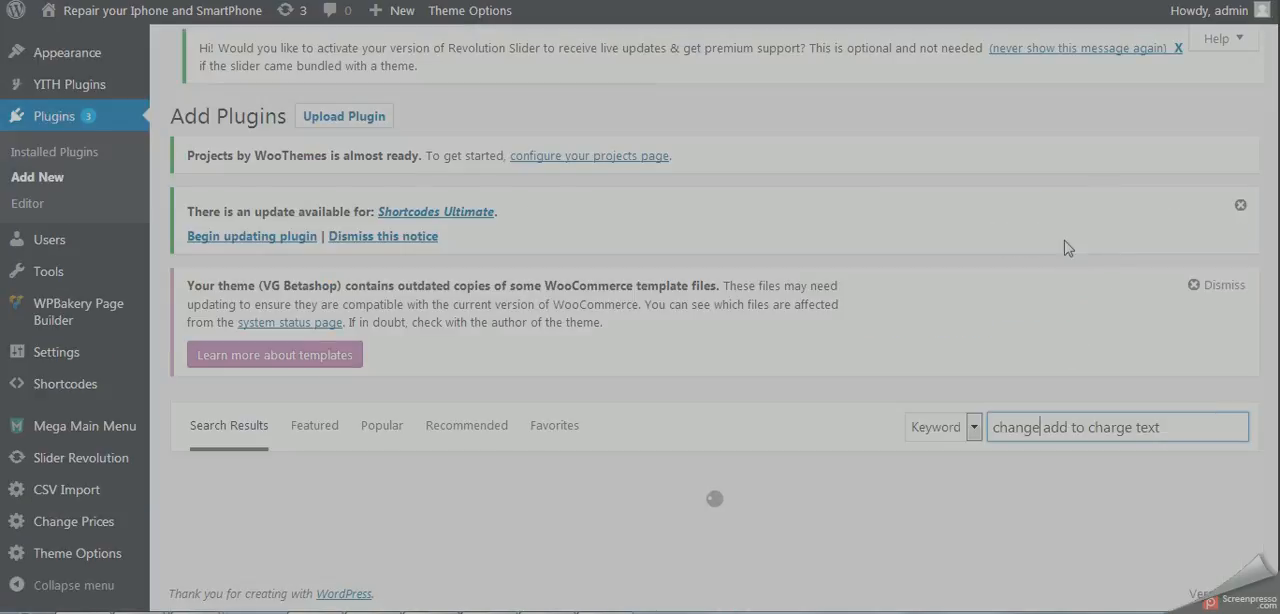
pyautogui.doubleClick(1110, 427)
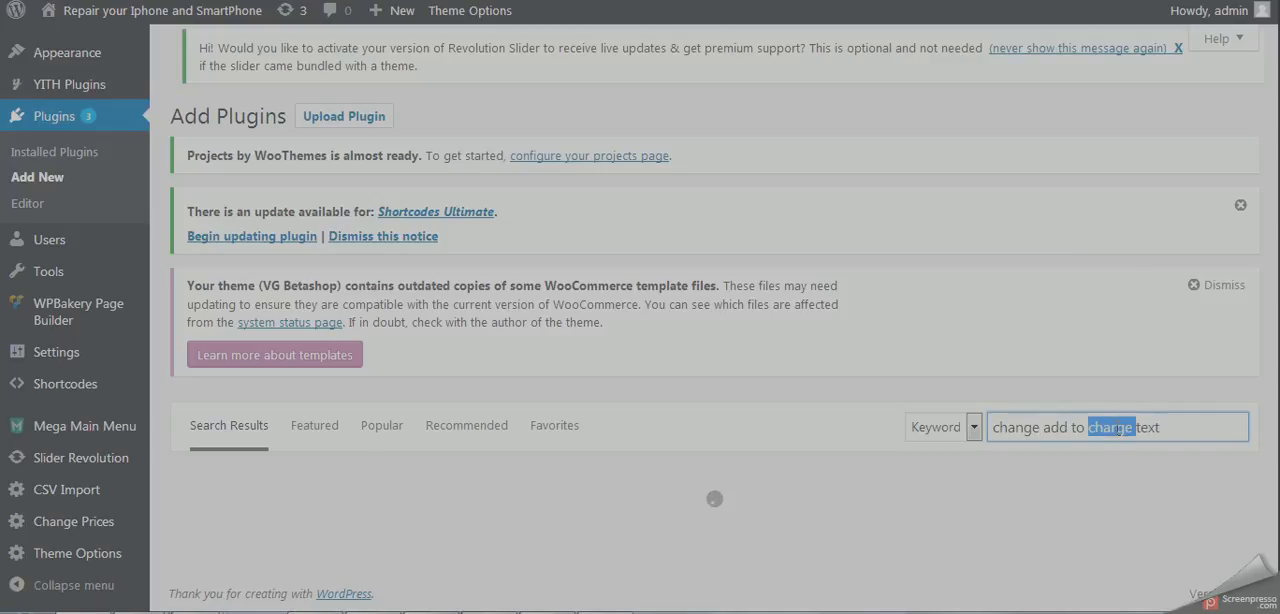
pyautogui.write('cart')
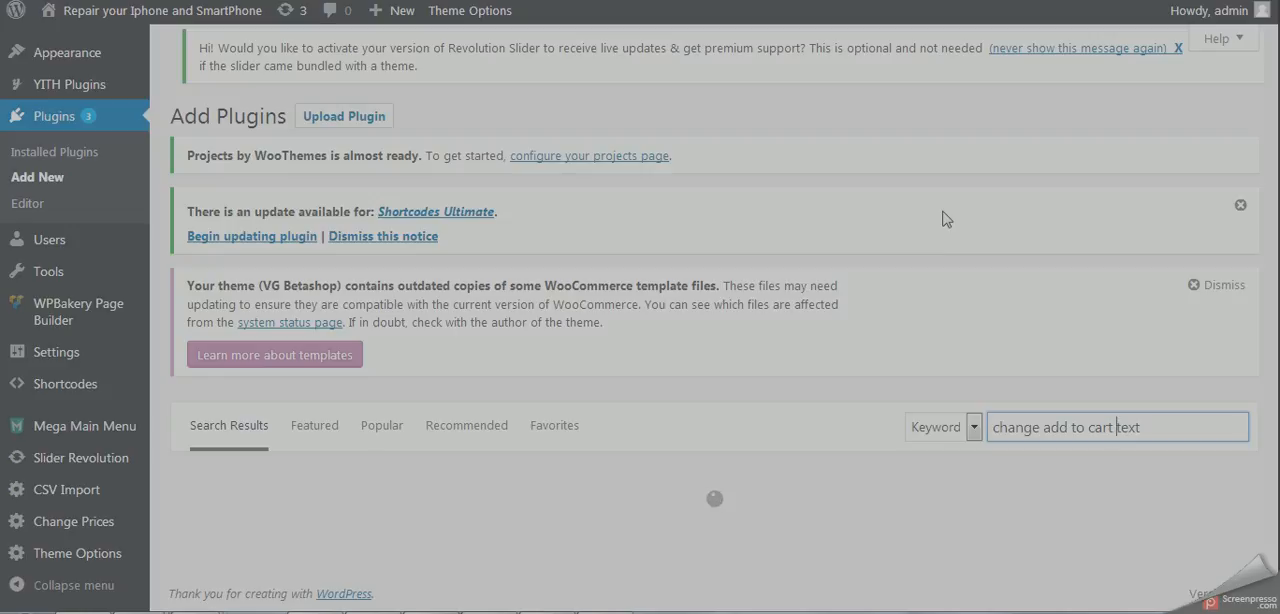
pyautogui.scroll(-3, 947, 218)
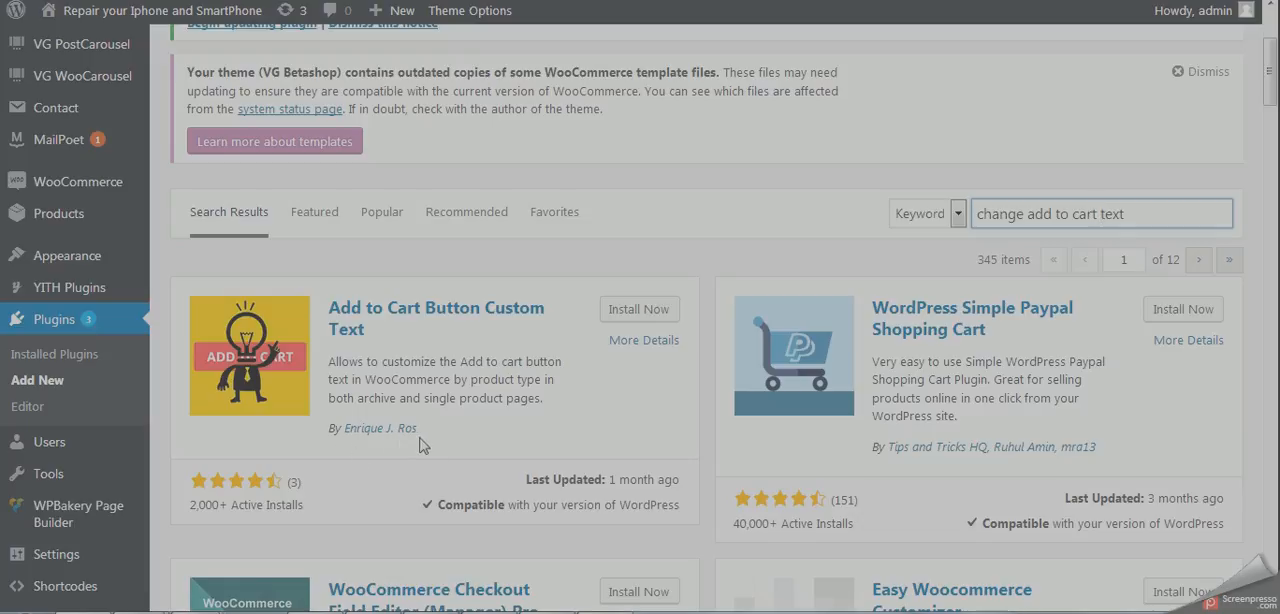
# Step: Install the Add to Cart Button Custom Text plugin and wait until it is ready to activate
pyautogui.click(627, 313)
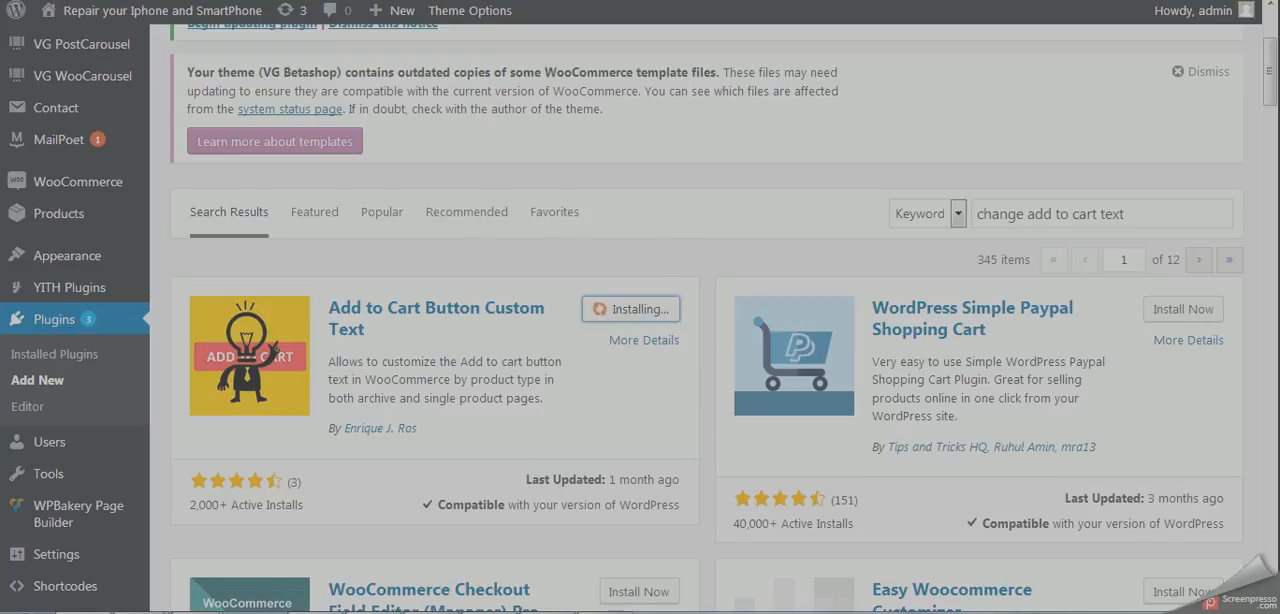
pyautogui.click(604, 600)
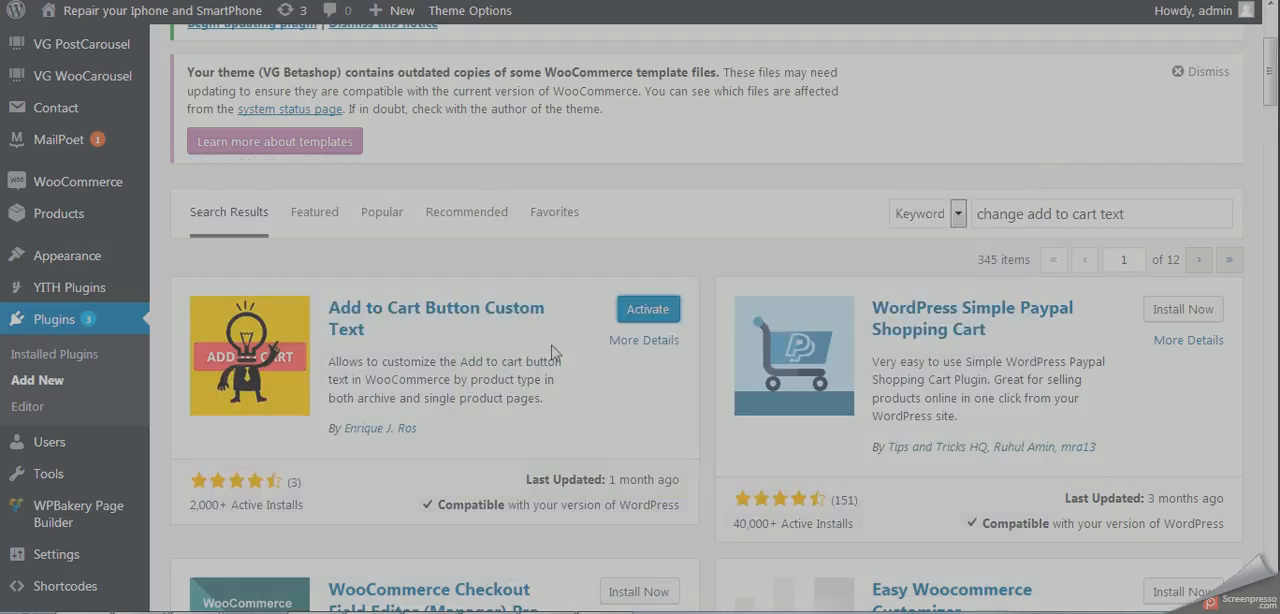
# Step: Activate the Add to Cart Button Custom Text plugin
pyautogui.click(648, 309)
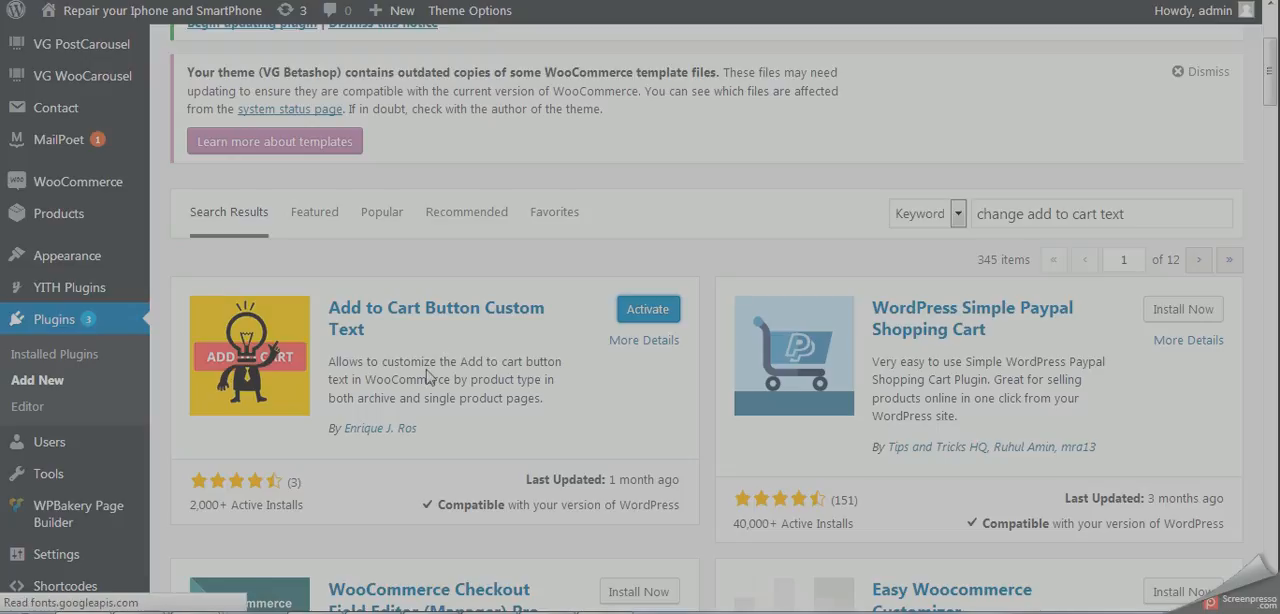
pyautogui.scroll(-4, 408, 399)
pyautogui.scroll(-3, 408, 399)
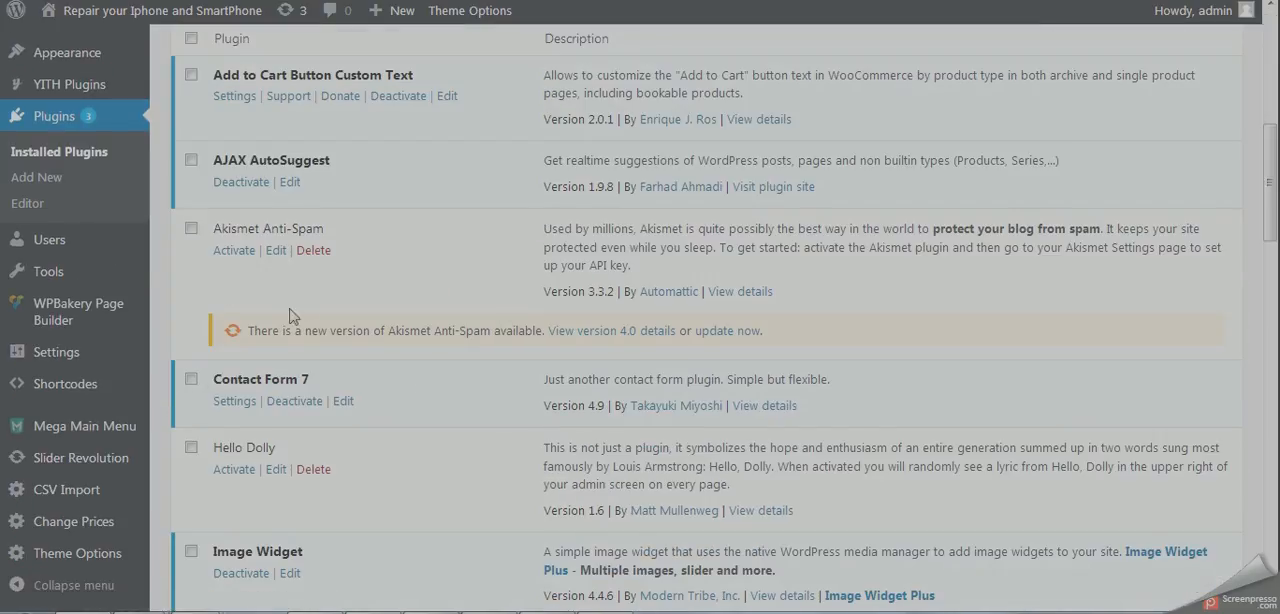
pyautogui.scroll(-1, 287, 338)
pyautogui.scroll(-2, 287, 338)
pyautogui.scroll(-4, 330, 490)
pyautogui.scroll(8, 364, 447)
pyautogui.scroll(5, 364, 447)
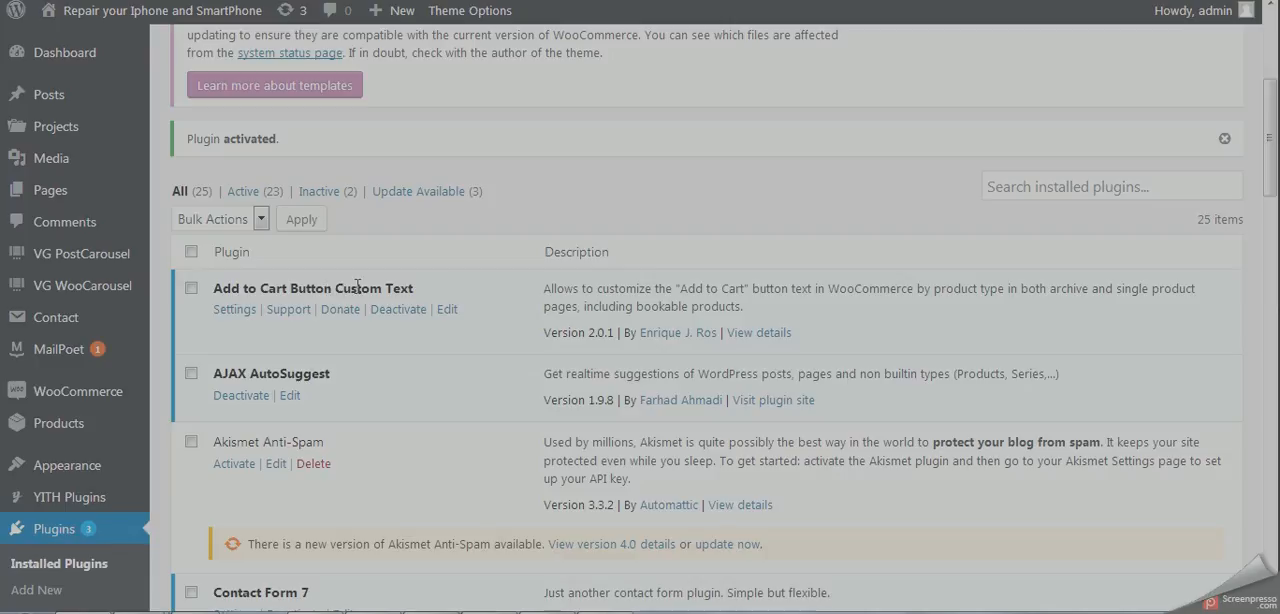
# Step: In the plugin's options, replace the single-page Simple product button text with 'Purchase now' and copy it
pyautogui.click(232, 310)
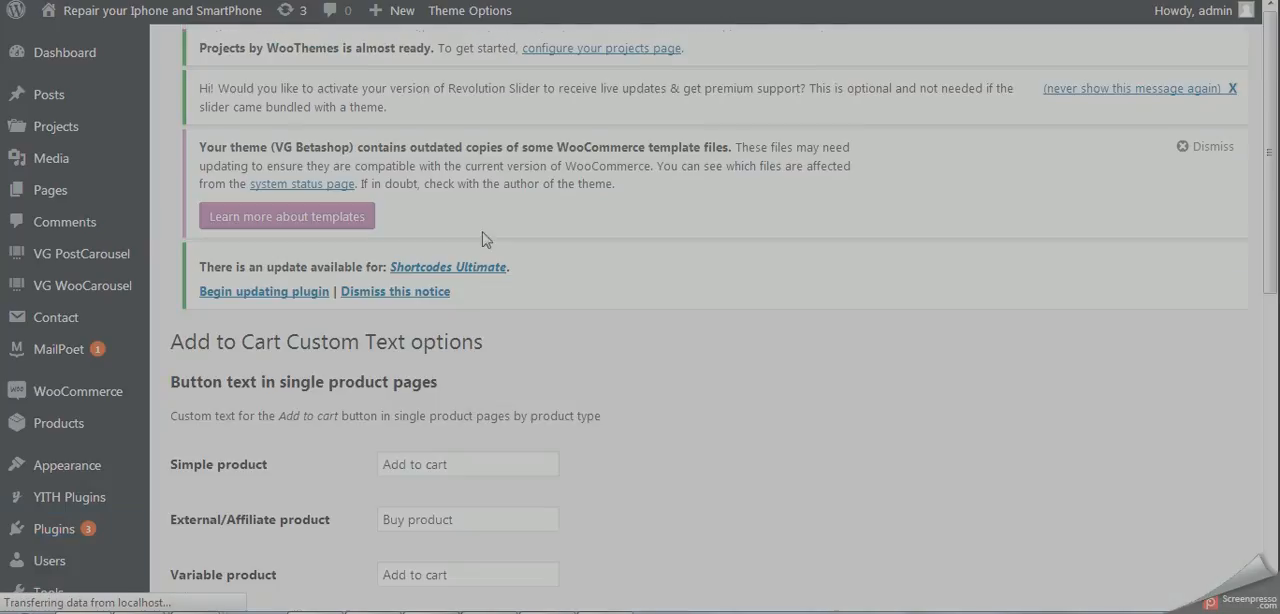
pyautogui.scroll(-5, 482, 238)
pyautogui.scroll(2, 255, 158)
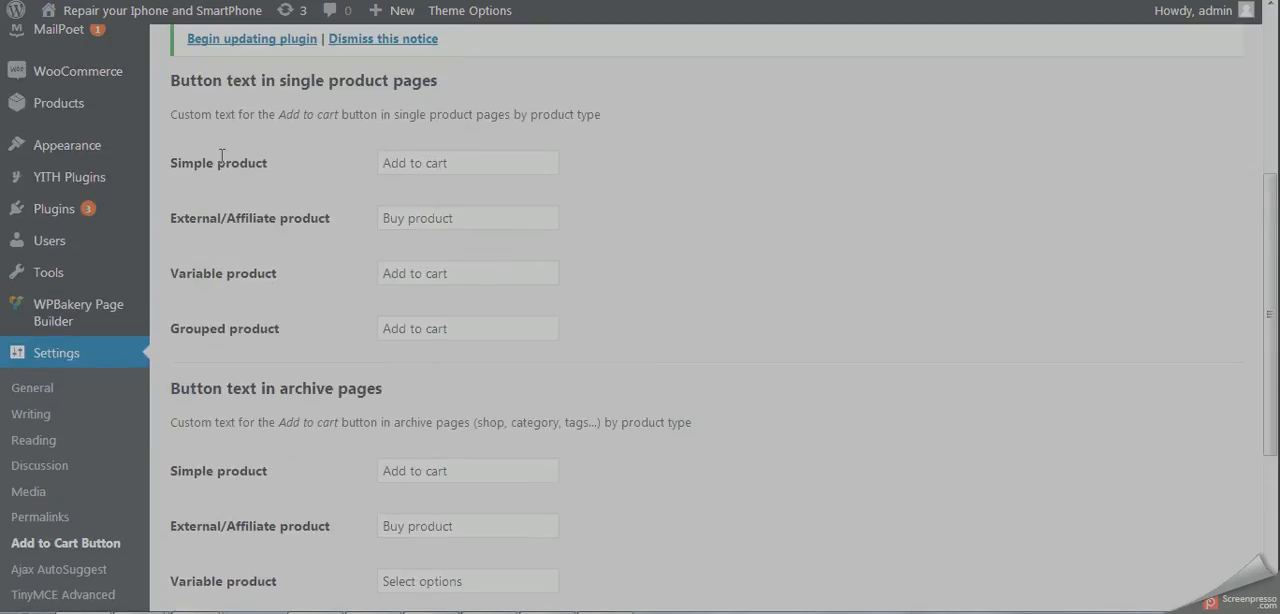
pyautogui.moveTo(456, 163); pyautogui.dragTo(382, 163)
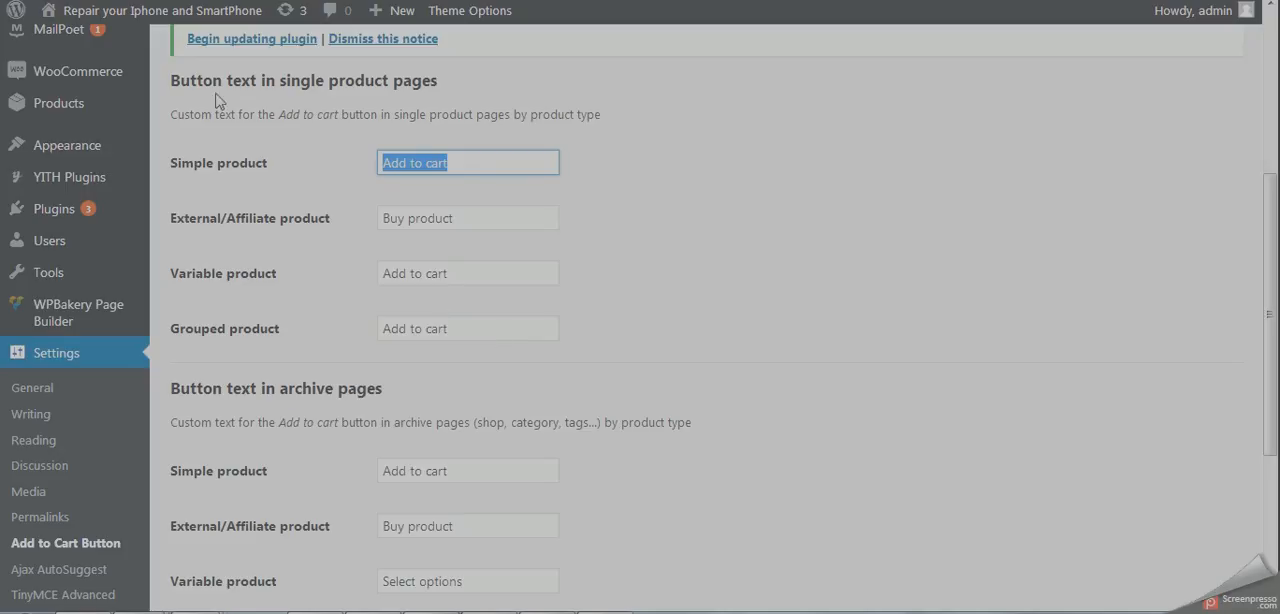
pyautogui.scroll(-5, 490, 205)
pyautogui.scroll(-3, 490, 205)
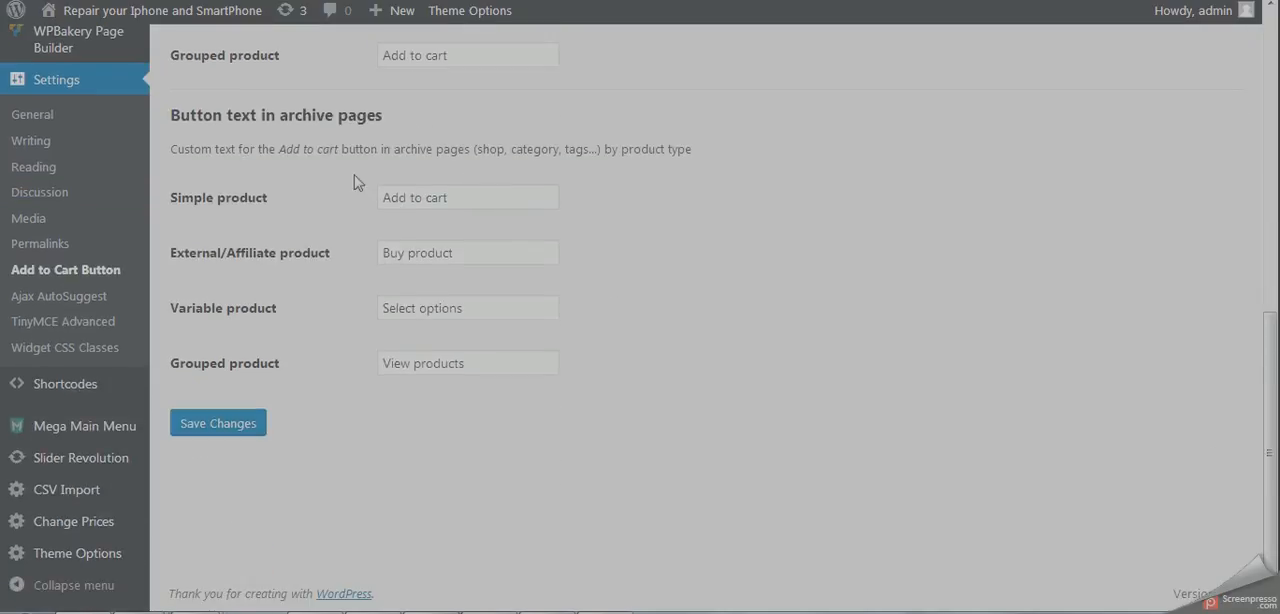
pyautogui.scroll(5, 536, 294)
pyautogui.scroll(2, 536, 294)
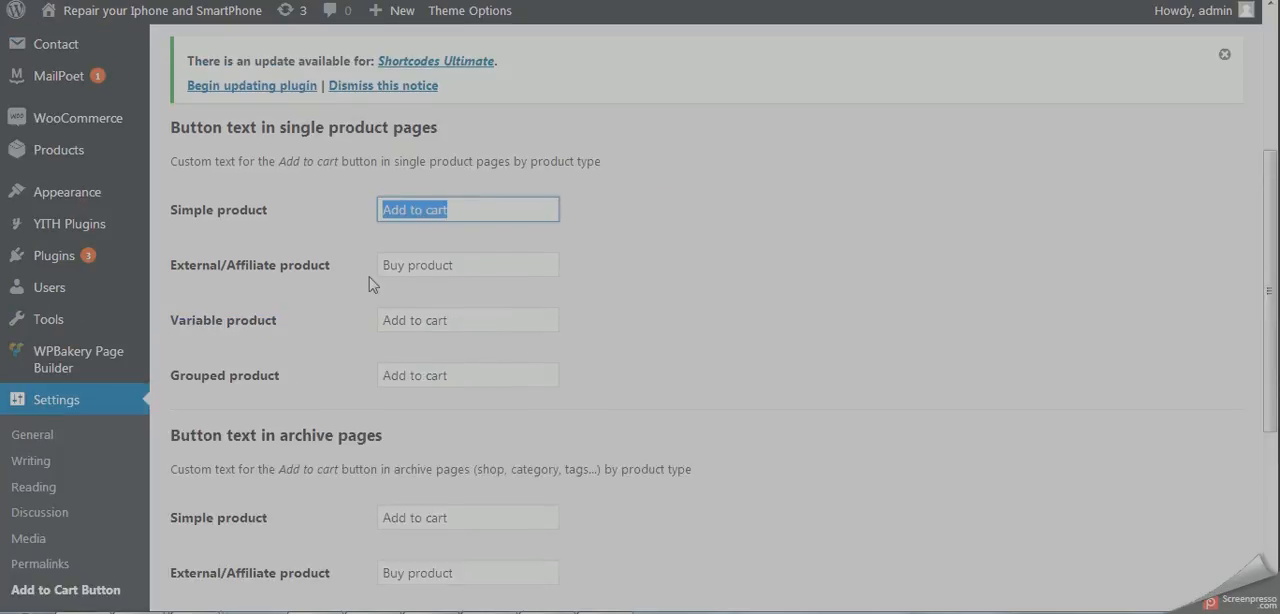
pyautogui.click(466, 209)
pyautogui.moveTo(472, 213); pyautogui.dragTo(354, 208)
pyautogui.write('Purchase now')
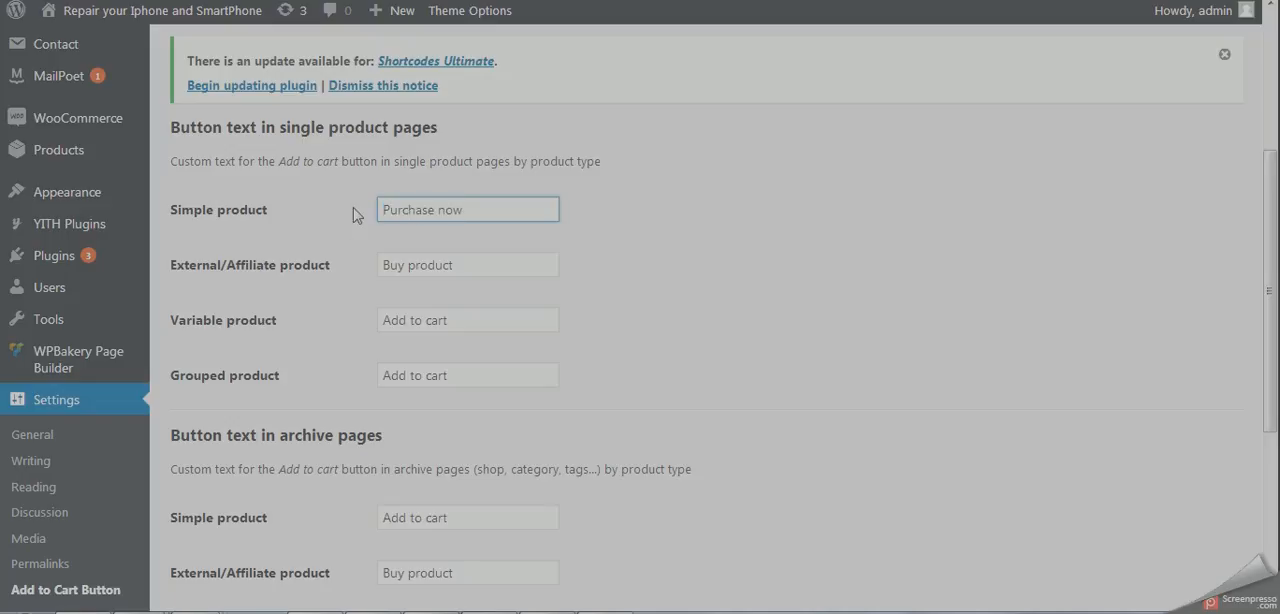
pyautogui.moveTo(470, 210); pyautogui.dragTo(318, 216)
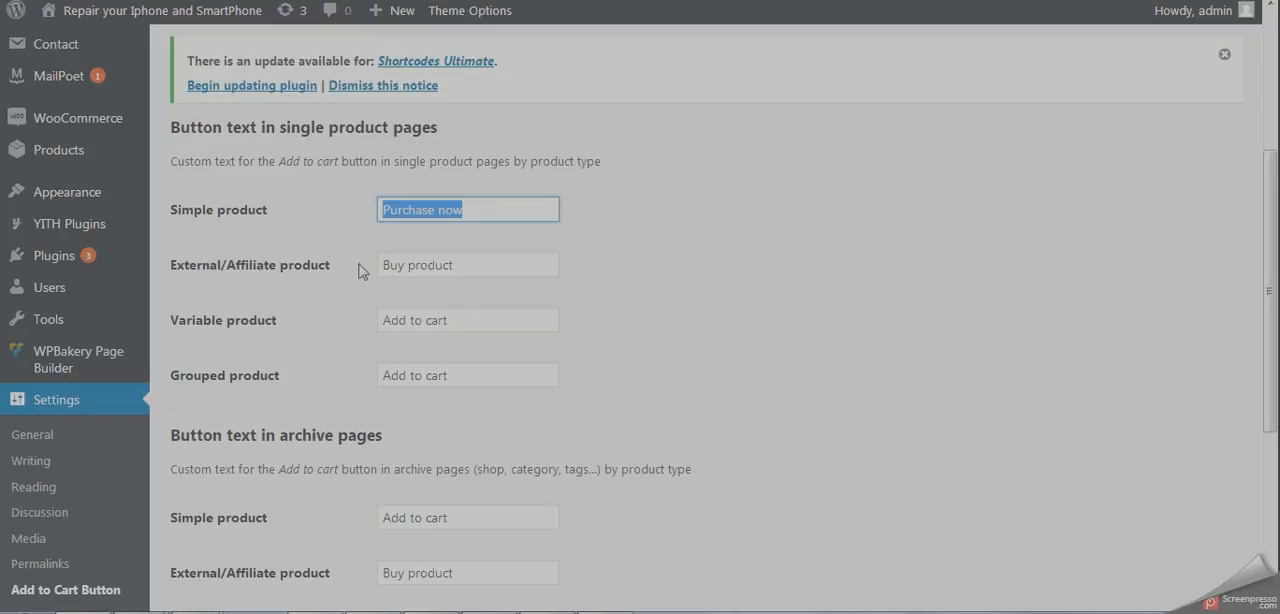
# Step: Set the single-page External/Affiliate, Variable and Grouped product button texts to 'Purchase now'
pyautogui.hotkey('ctrl', 'c')
pyautogui.doubleClick(455, 258)
pyautogui.hotkey('ctrl', 'v')
pyautogui.doubleClick(452, 312)
pyautogui.hotkey('ctrl', 'v')
pyautogui.doubleClick(459, 375)
pyautogui.hotkey('ctrl', 'v')
pyautogui.scroll(-2, 330, 340)
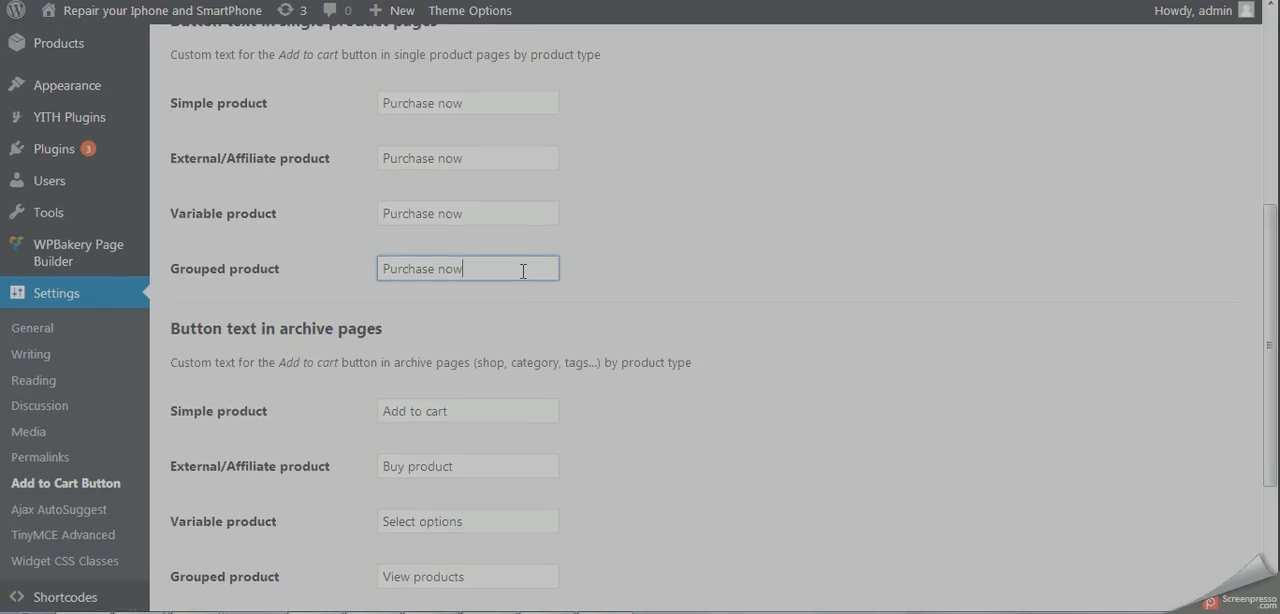
pyautogui.scroll(-2, 523, 271)
# Step: Set all four archive-page button texts to 'Purchase now' and save the changes
pyautogui.doubleClick(415, 197)
pyautogui.hotkey('ctrl', 'v')
pyautogui.doubleClick(418, 252)
pyautogui.hotkey('ctrl', 'v')
pyautogui.doubleClick(440, 308)
pyautogui.hotkey('ctrl', 'v')
pyautogui.doubleClick(430, 363)
pyautogui.hotkey('ctrl', 'v')
pyautogui.click(218, 423)
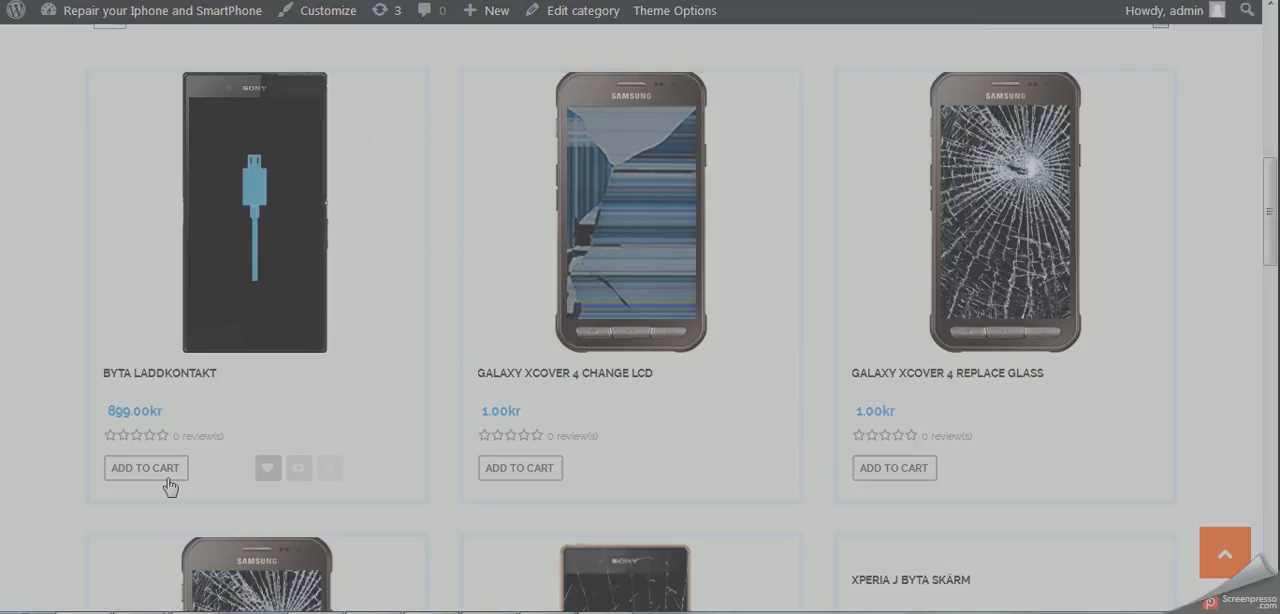
pyautogui.moveTo(153, 467)
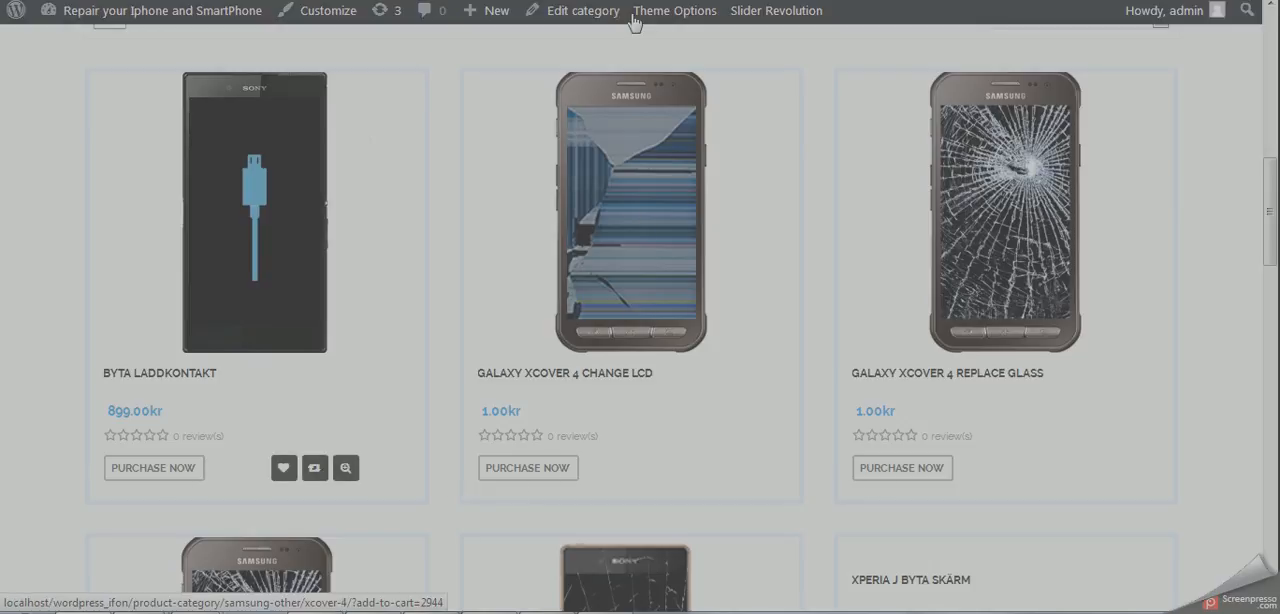
# Step: From the shop listing with PURCHASE NOW buttons, view the BYTA LADDKONTAKT product page
pyautogui.click(254, 212)
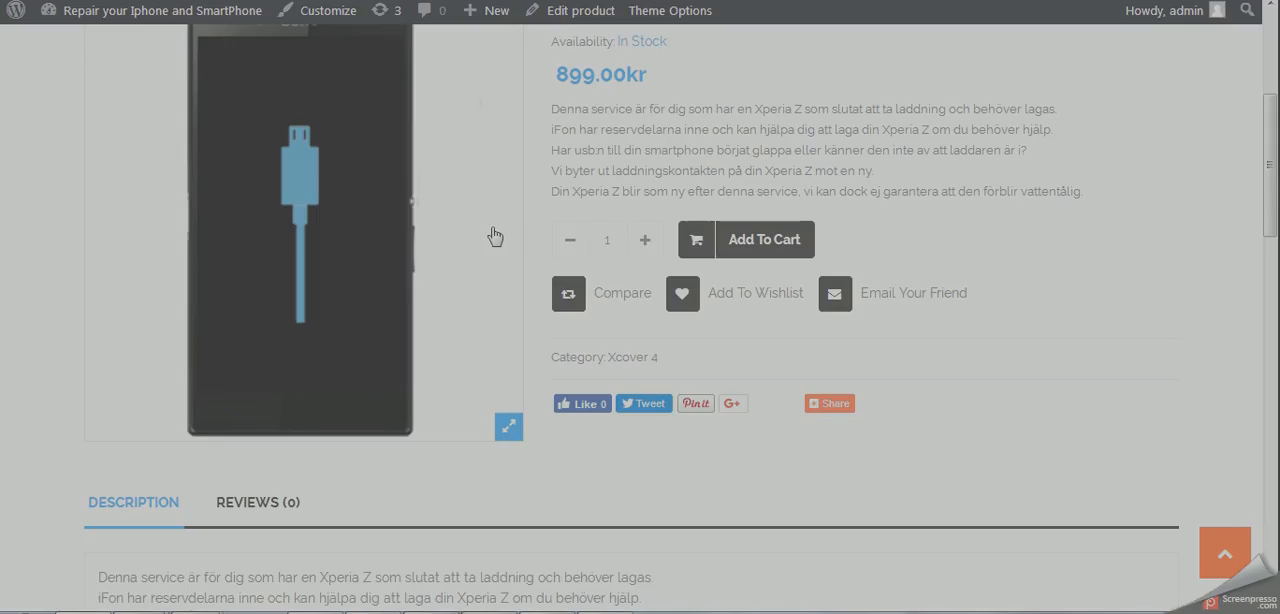
pyautogui.moveTo(300, 230); pyautogui.dragTo(840, 270)
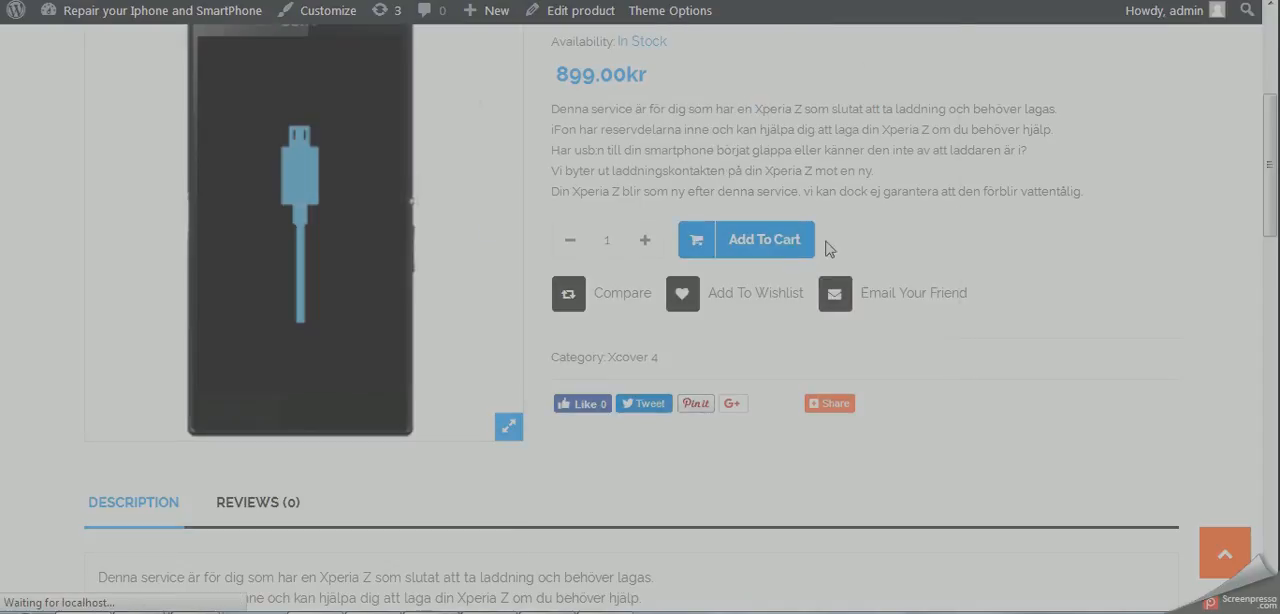
pyautogui.click(969, 298)
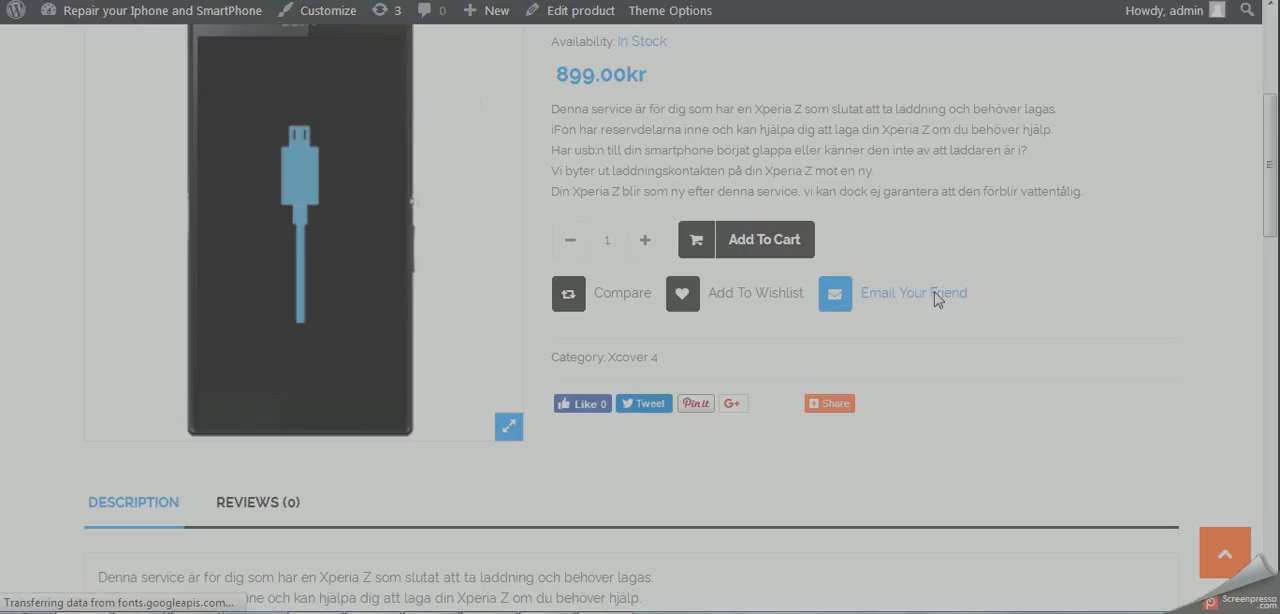